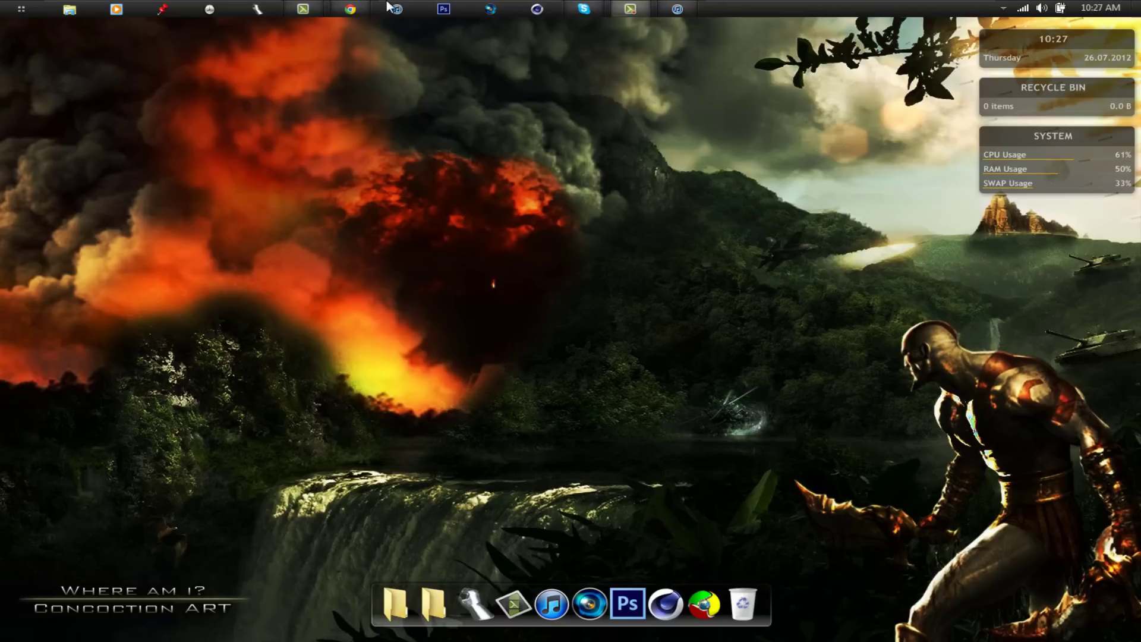
Step: Drag the Inception track from iTunes into the Clip Bin, dismiss the load error, and close iTunes
mouse_move(304, 9)
click(311, 10)
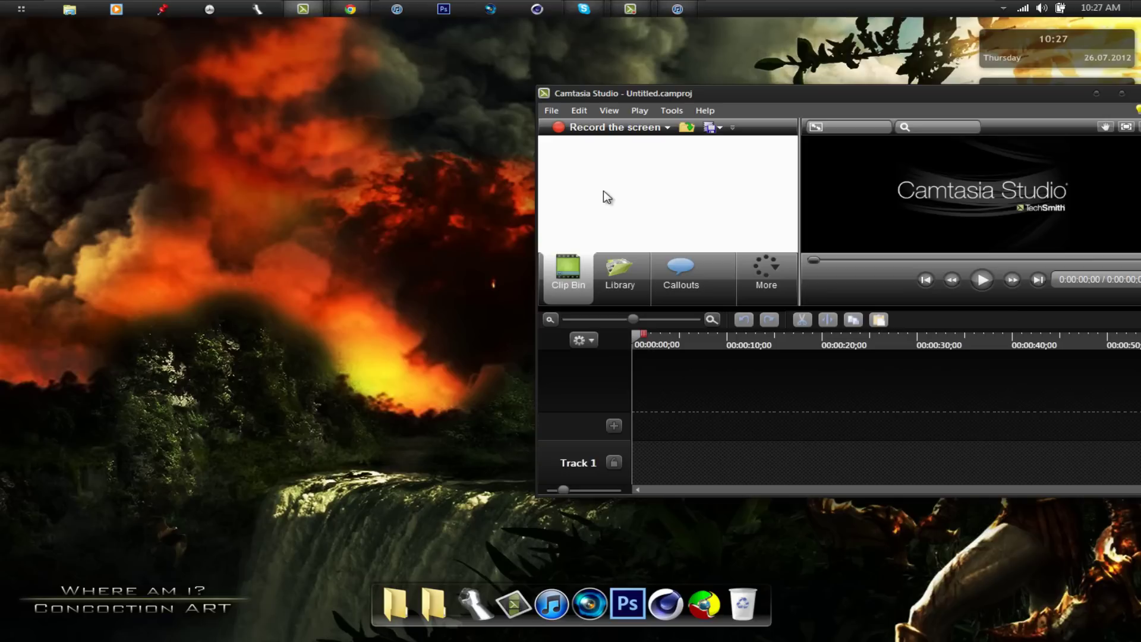
click(683, 7)
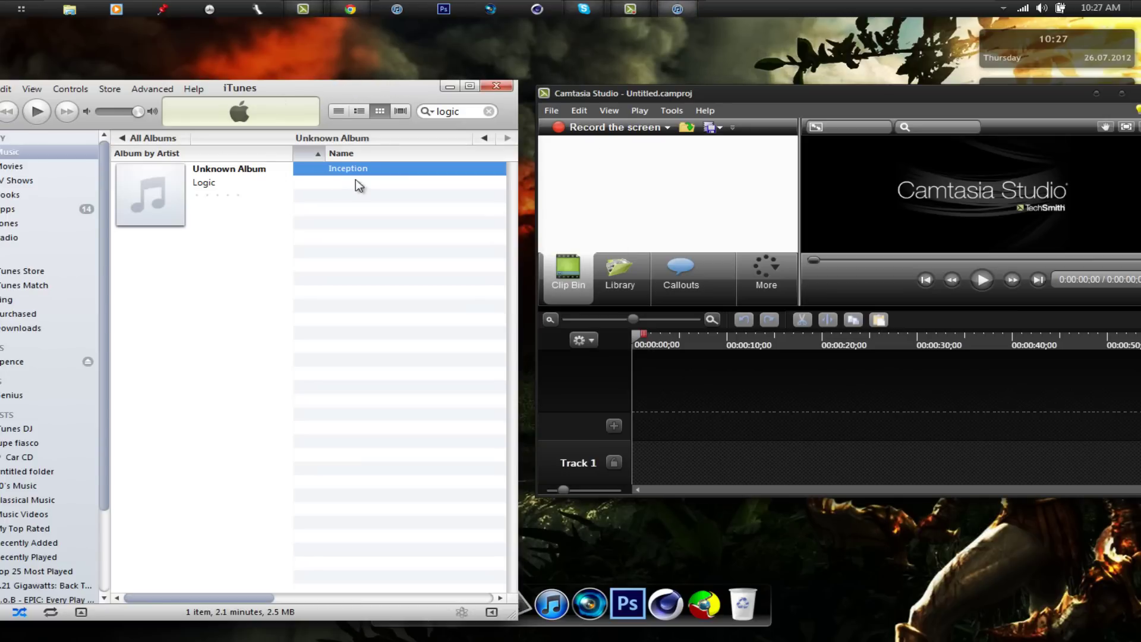
drag(361, 179, 658, 217)
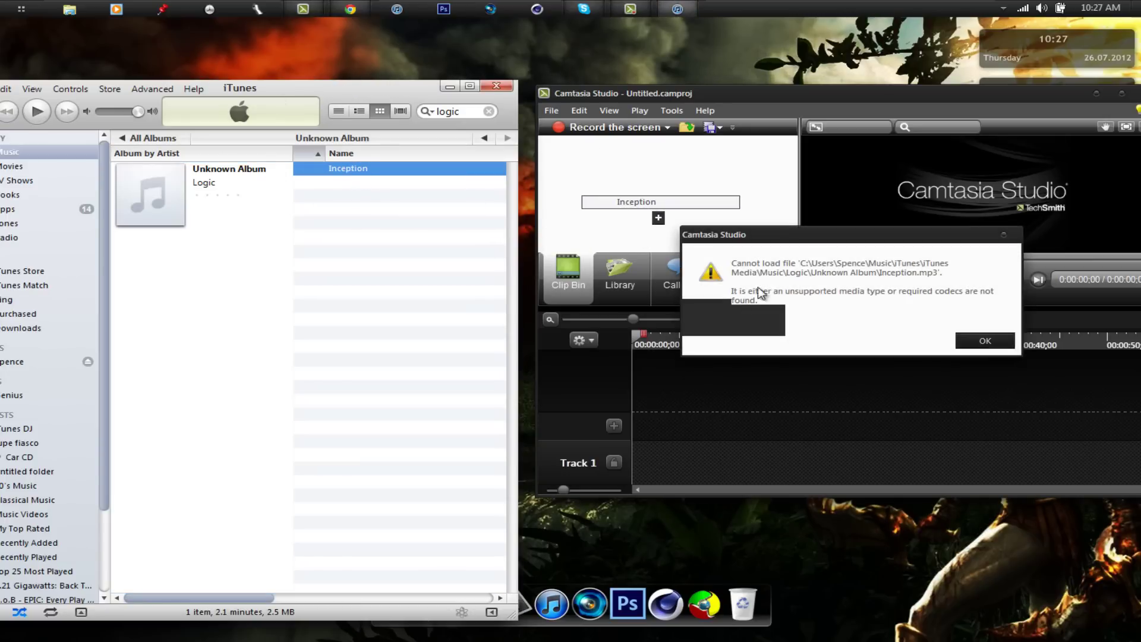
click(980, 342)
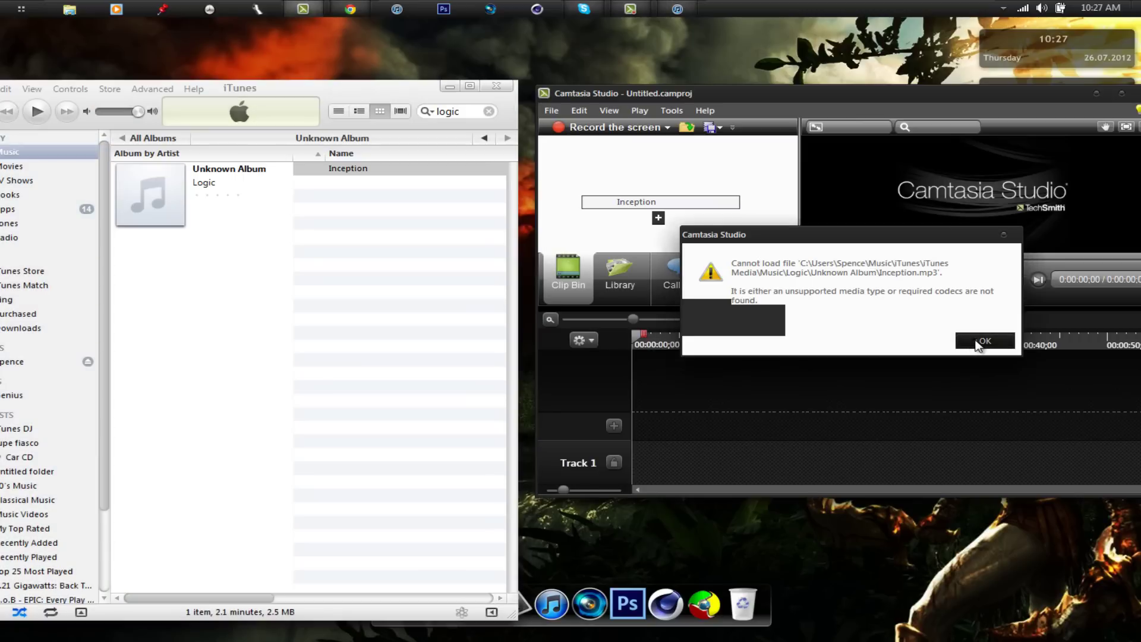
click(482, 84)
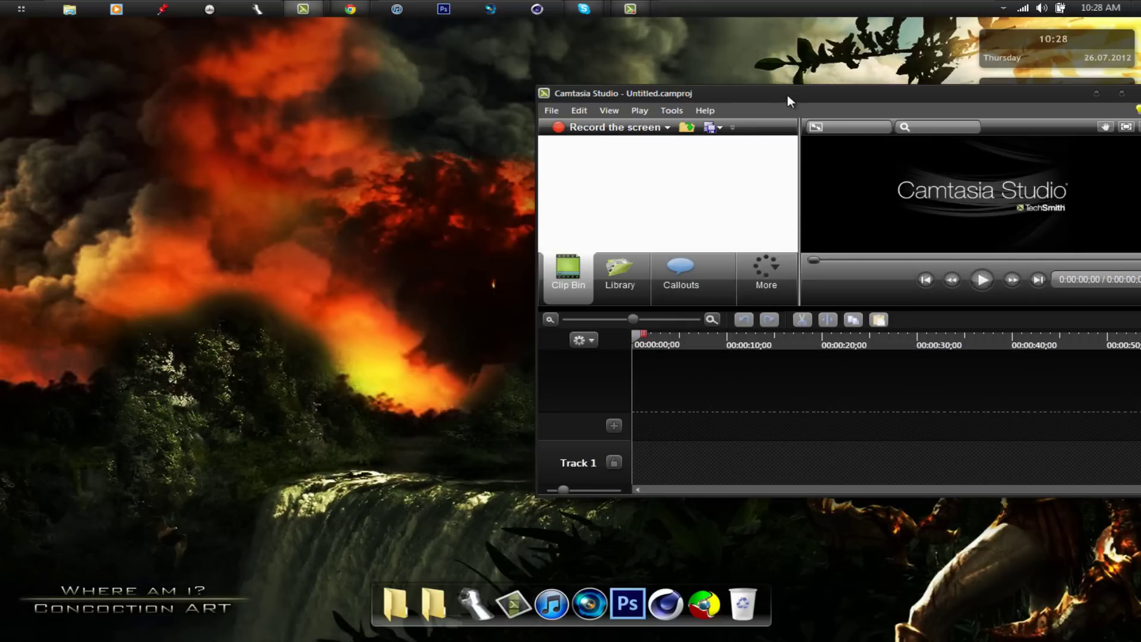
drag(787, 94, 456, 108)
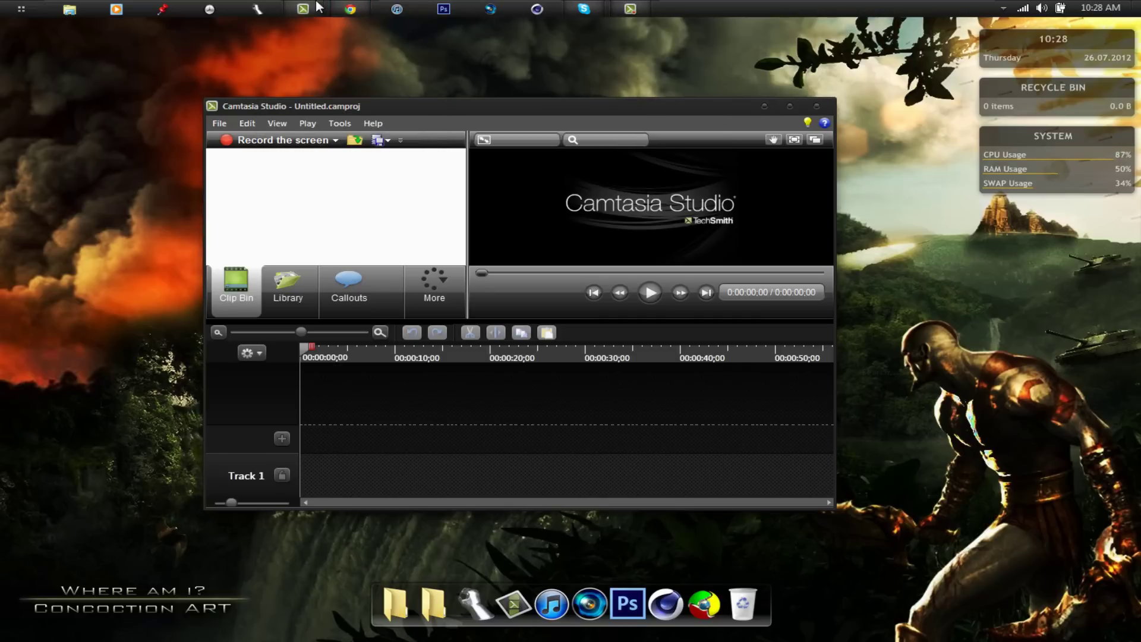
Step: Put Camtasia away, switch between Chrome's MakeItMP3 and YouTube tabs, and end on YouTube
click(759, 106)
click(349, 9)
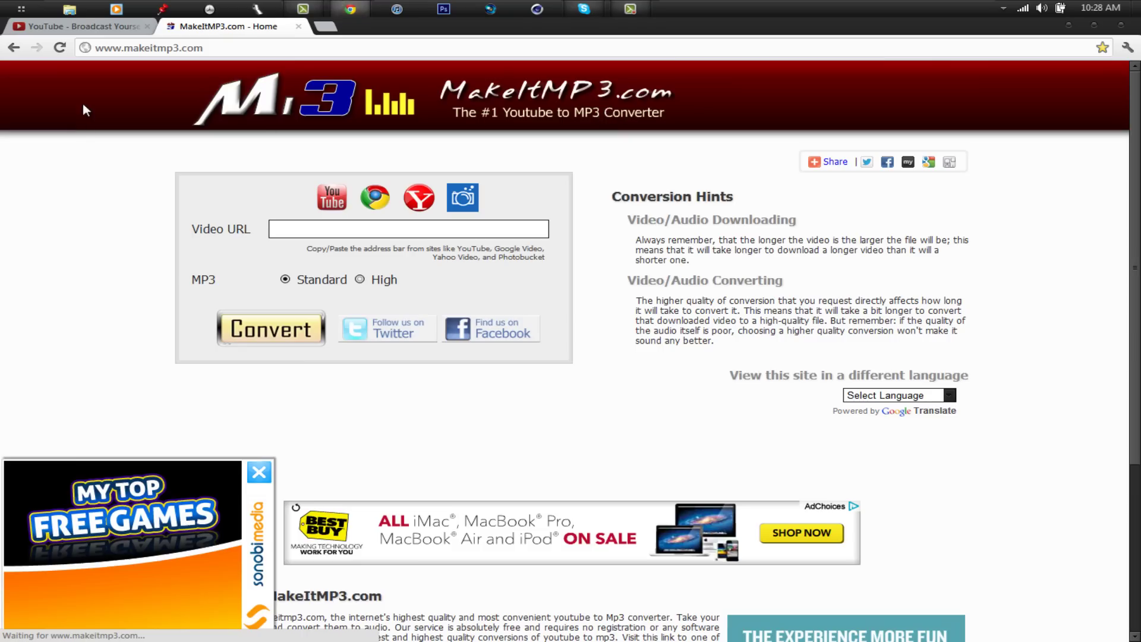
click(89, 29)
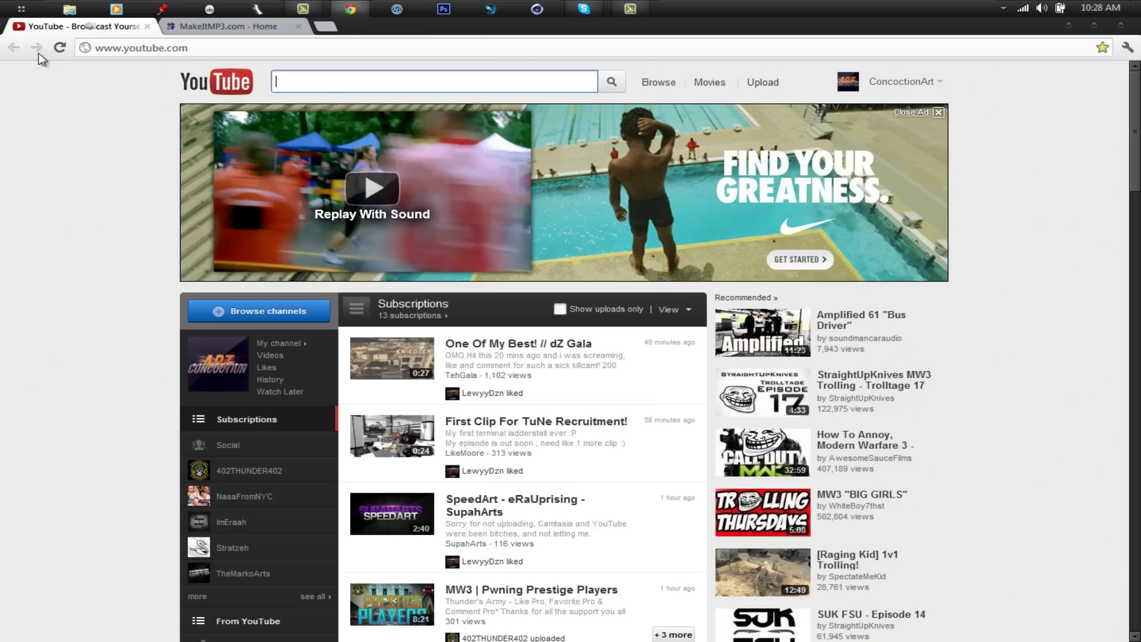
click(189, 26)
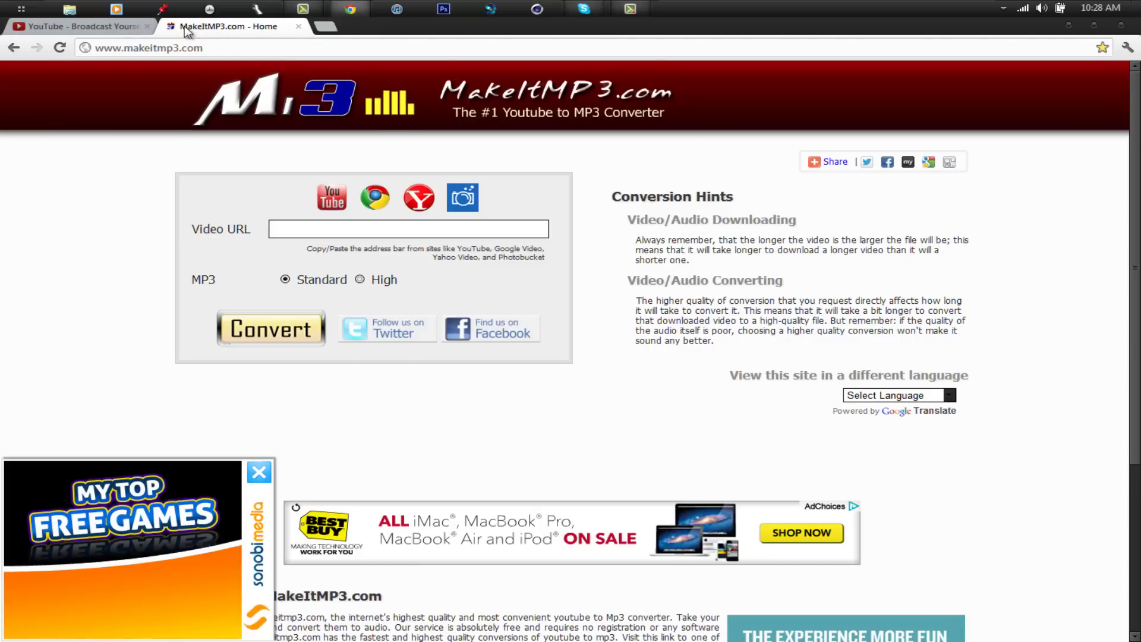
click(125, 26)
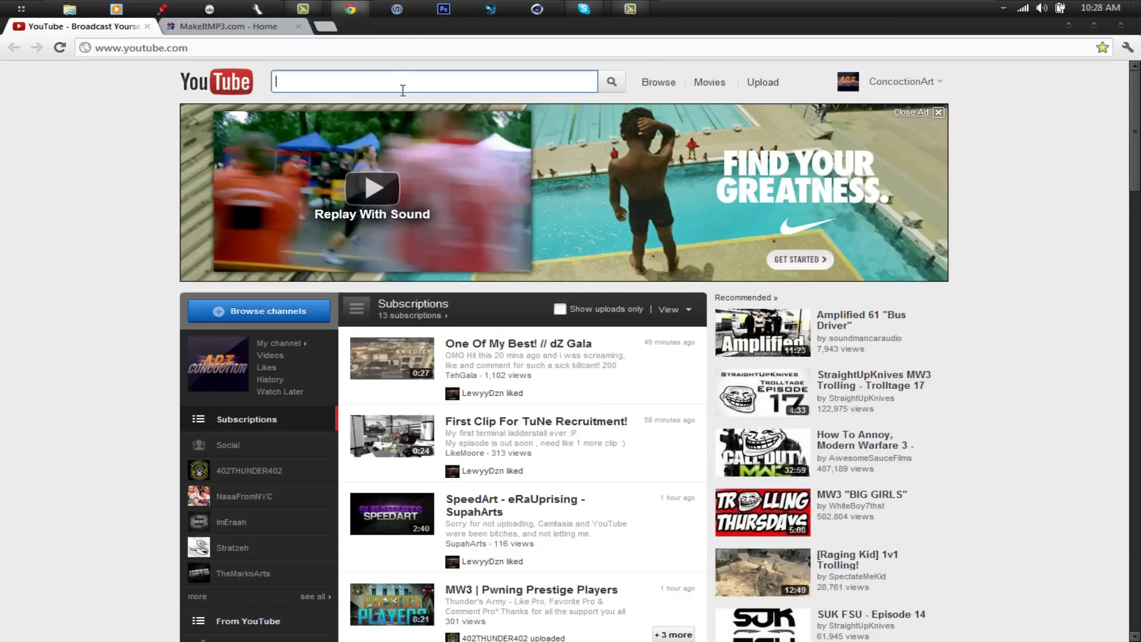
text(lo)
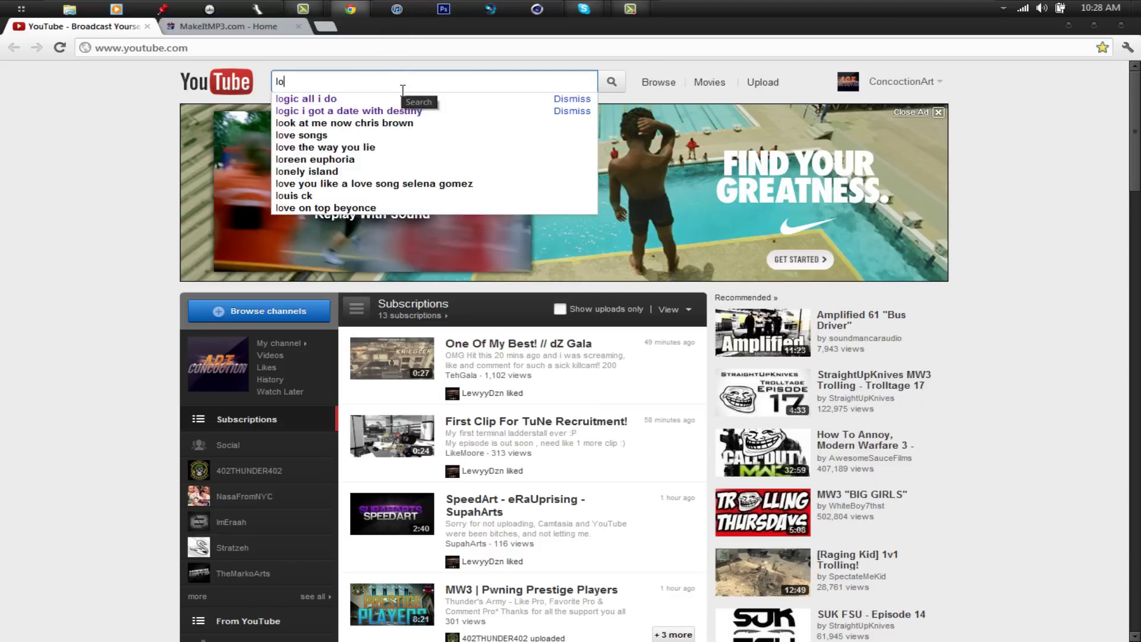
text(gic i)
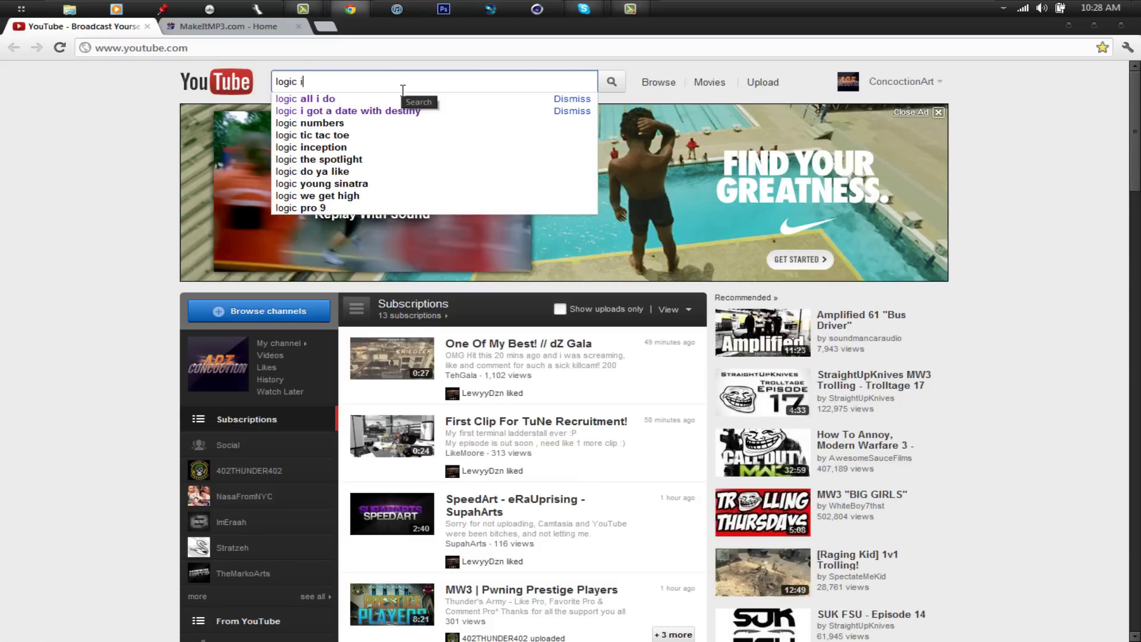
text(nception)
Step: Search YouTube for 'logic inception', open the Inception - Logic video, and pause it
key(Return)
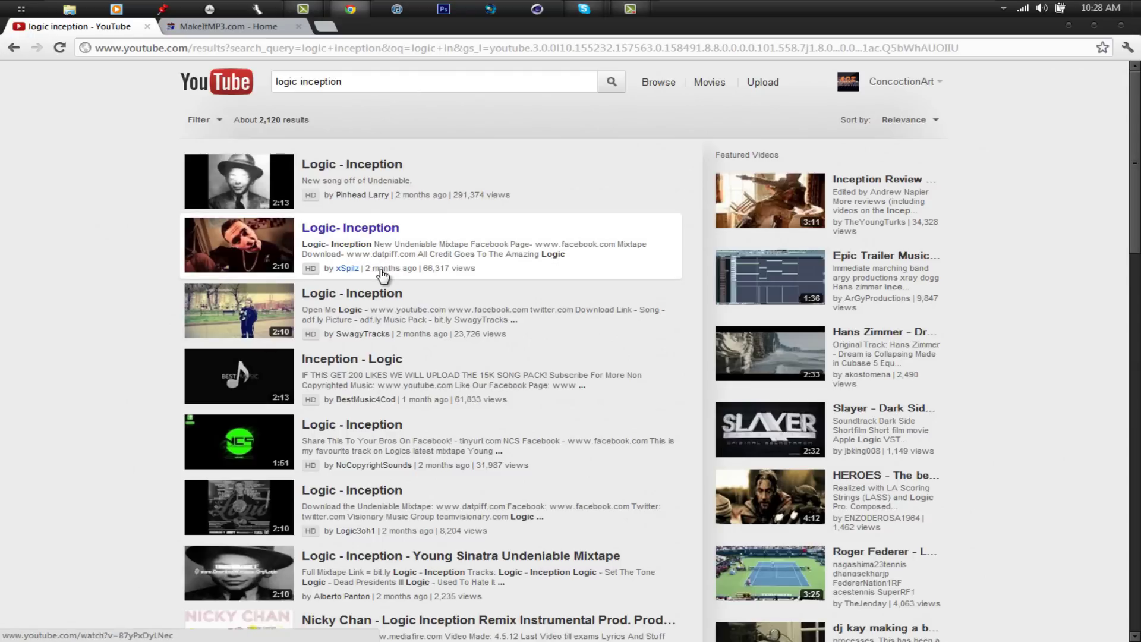
click(382, 363)
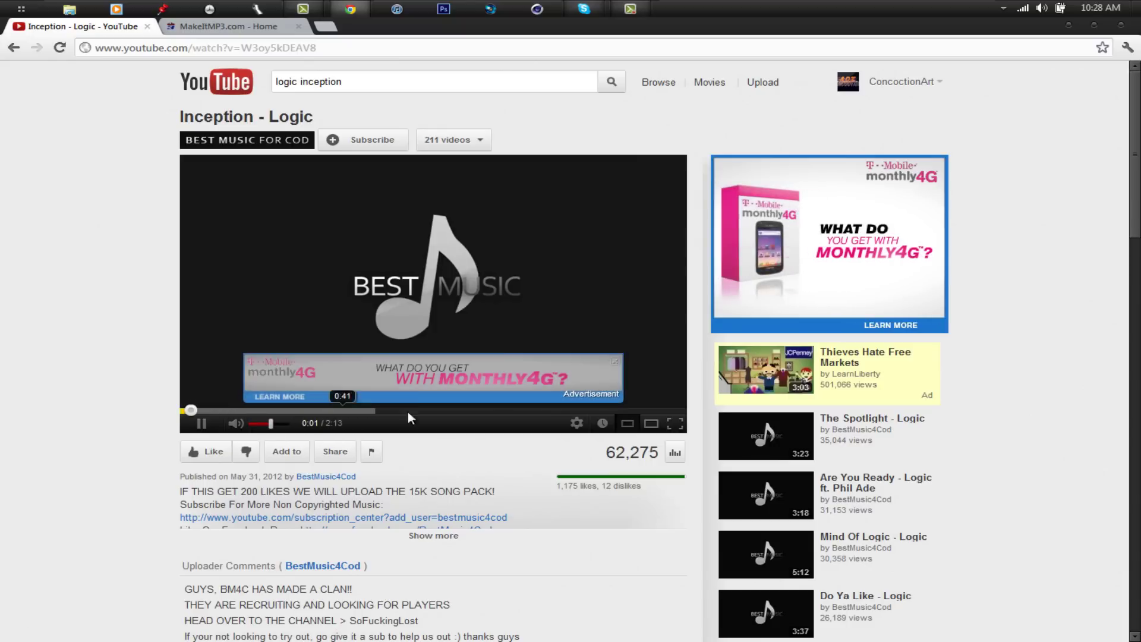
click(197, 424)
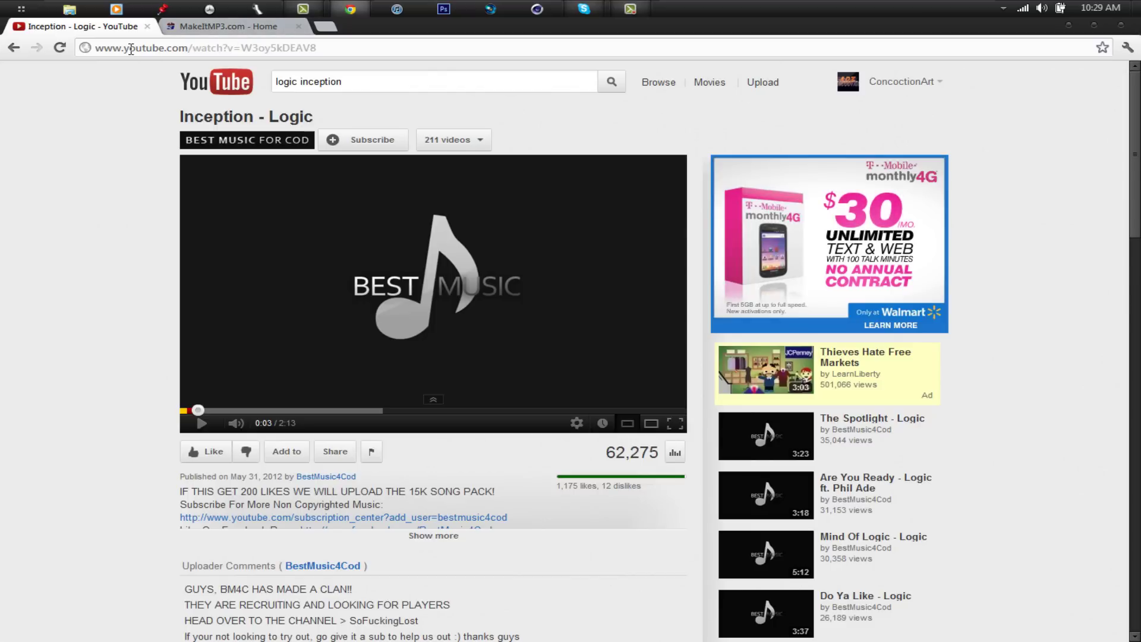
Step: Copy the Inception - Logic video's web address from the address bar
click(163, 47)
right_click(162, 51)
click(180, 95)
click(139, 53)
right_click(137, 51)
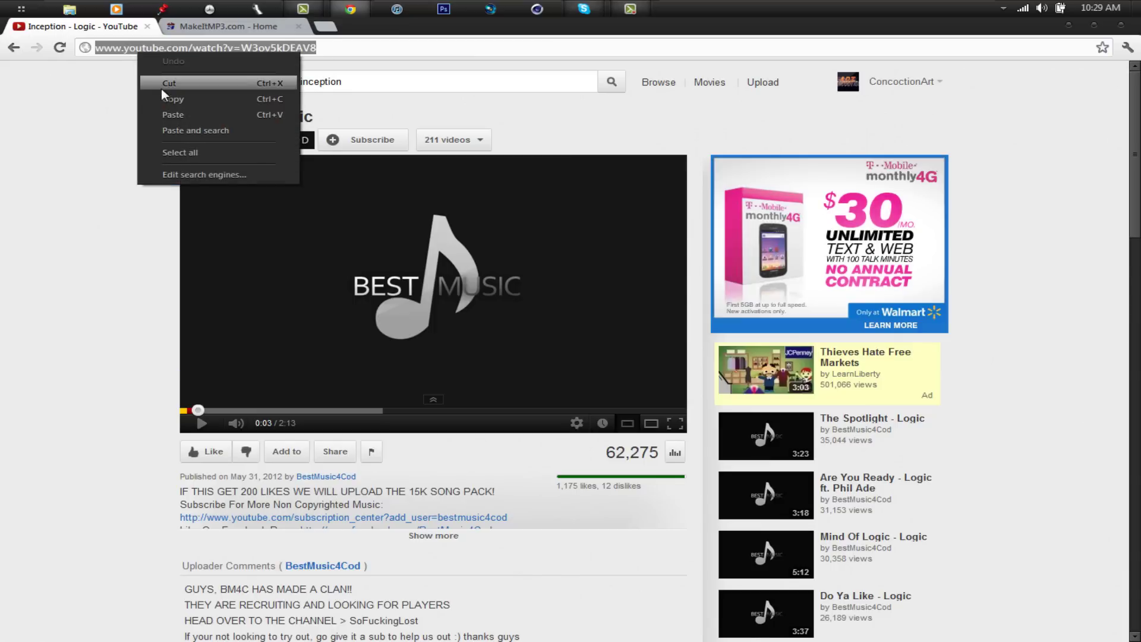
click(164, 96)
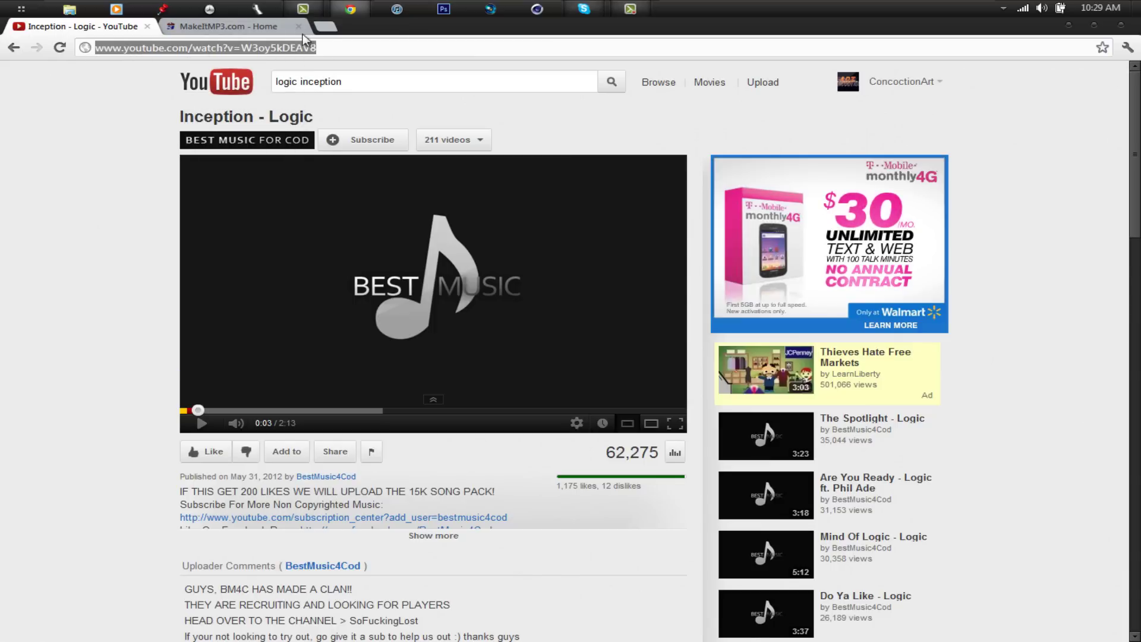
Step: Paste the video address into MakeItMP3's Video URL box and start the MP3 conversion
click(223, 25)
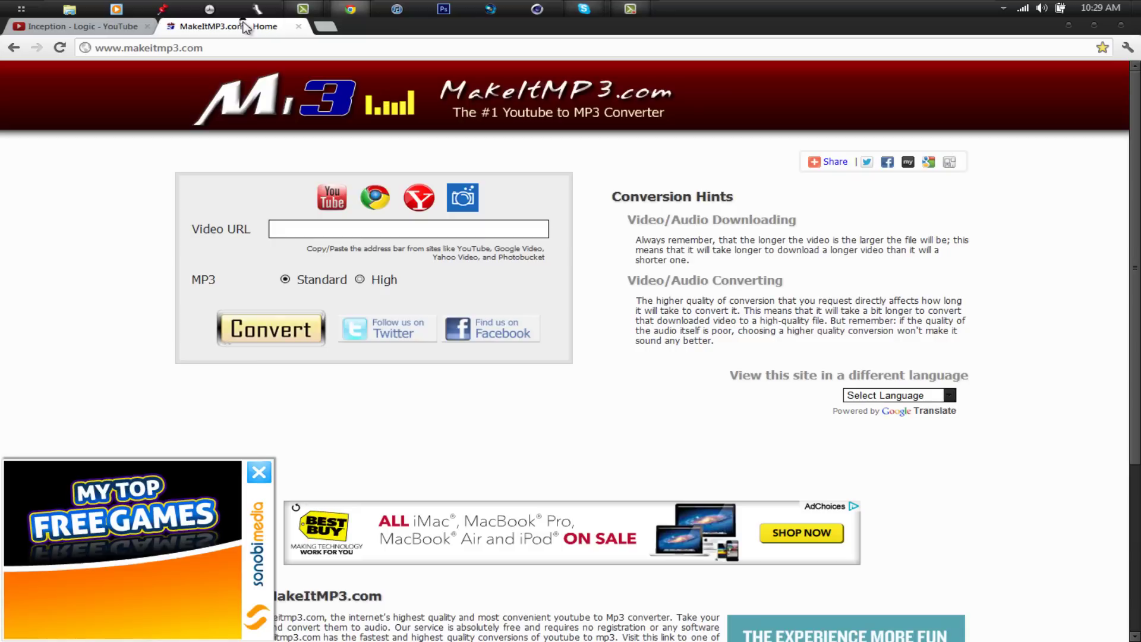
click(297, 231)
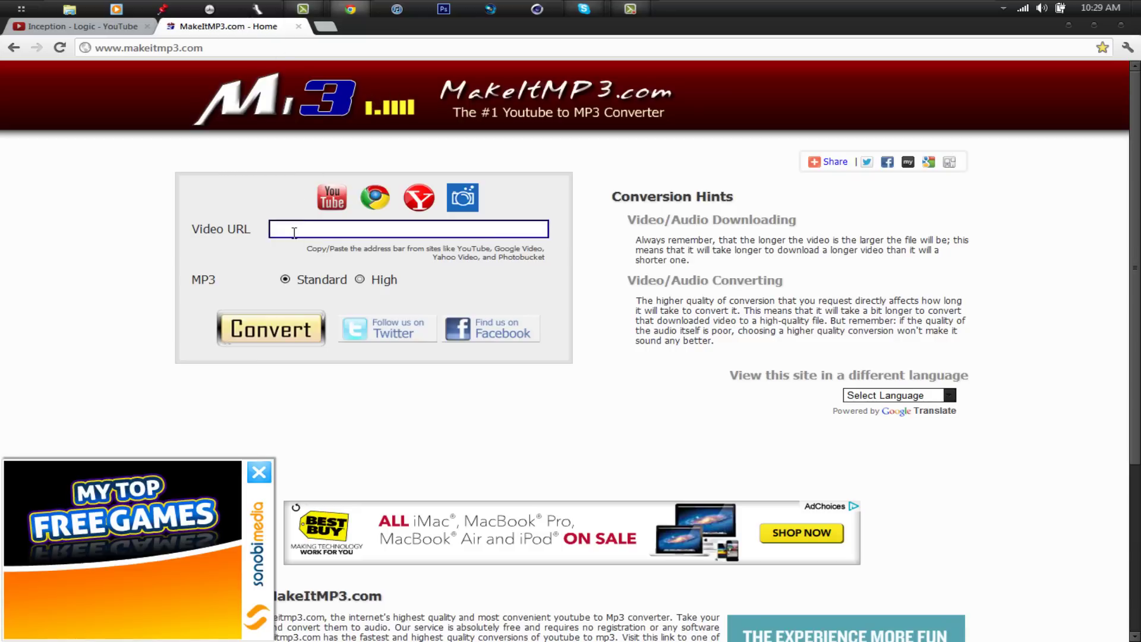
right_click(287, 231)
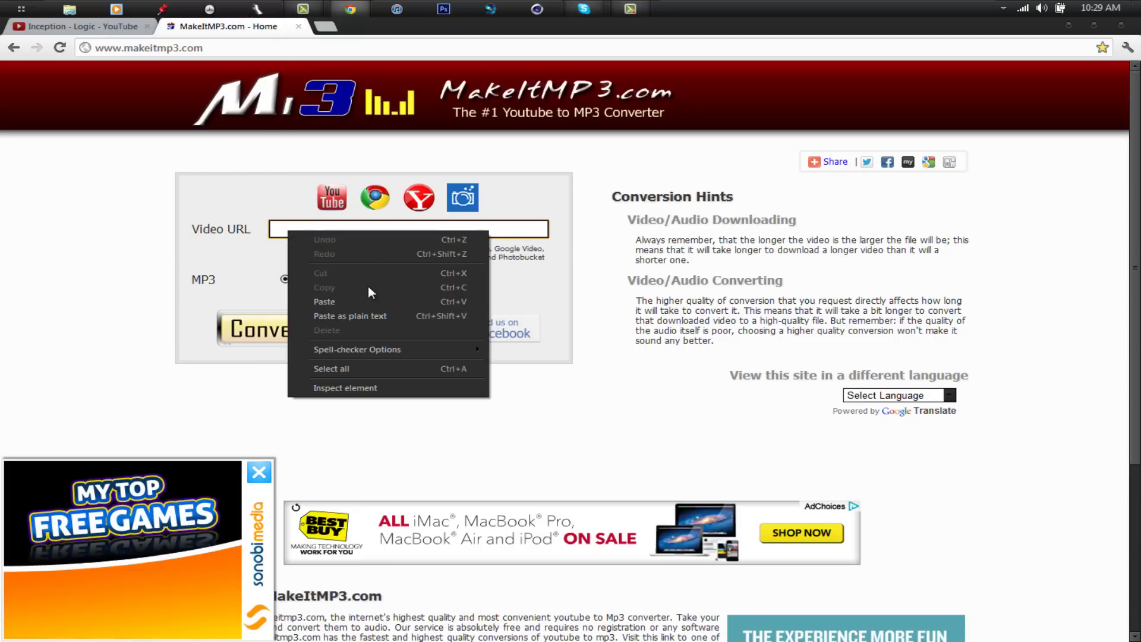
click(365, 301)
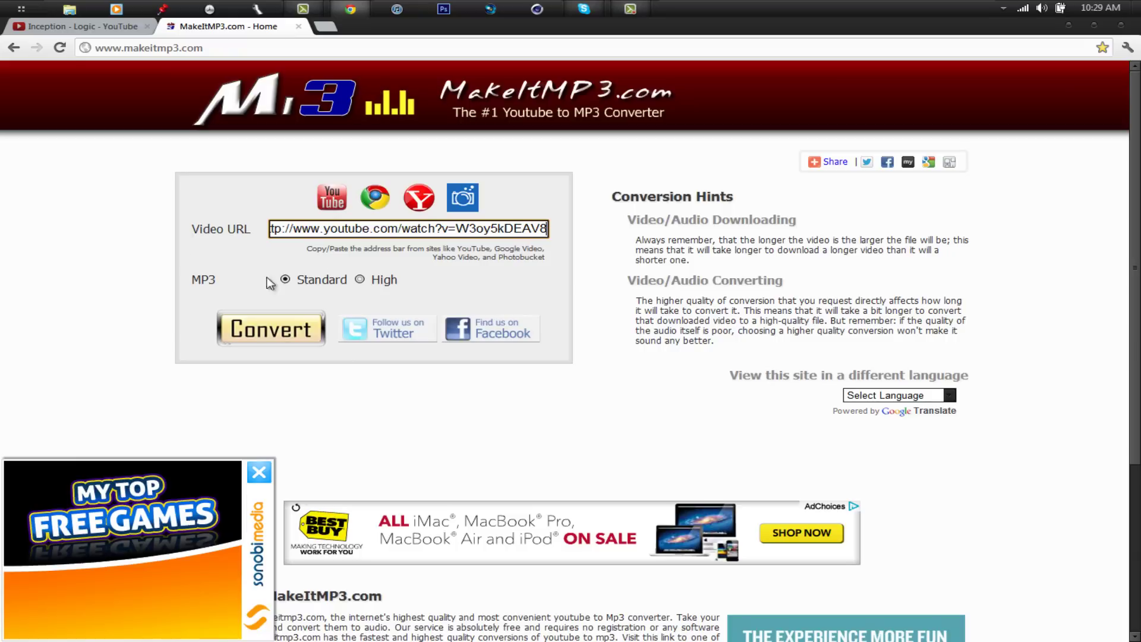
click(283, 330)
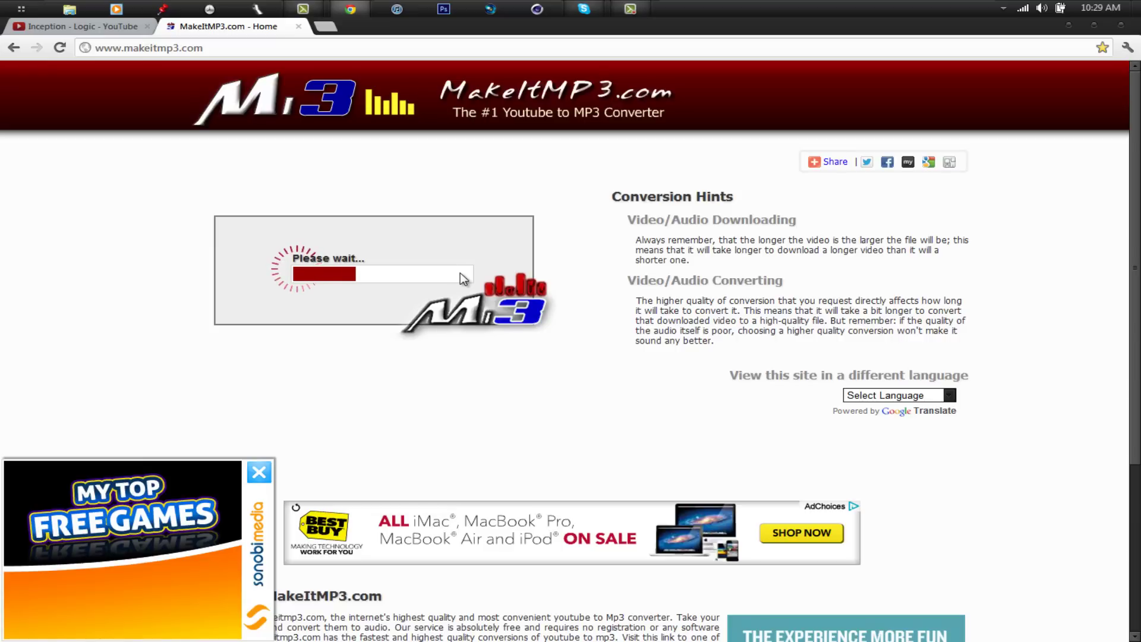
Step: Close the YouTube video tab while the Inception - Logic retrieve page loads
click(136, 27)
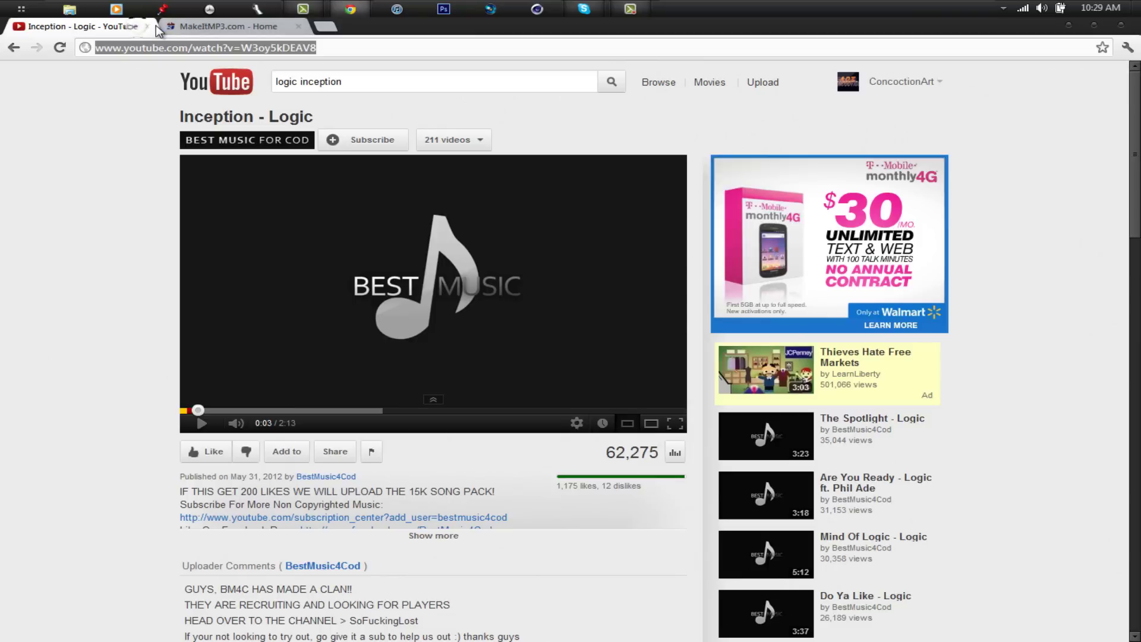
click(146, 25)
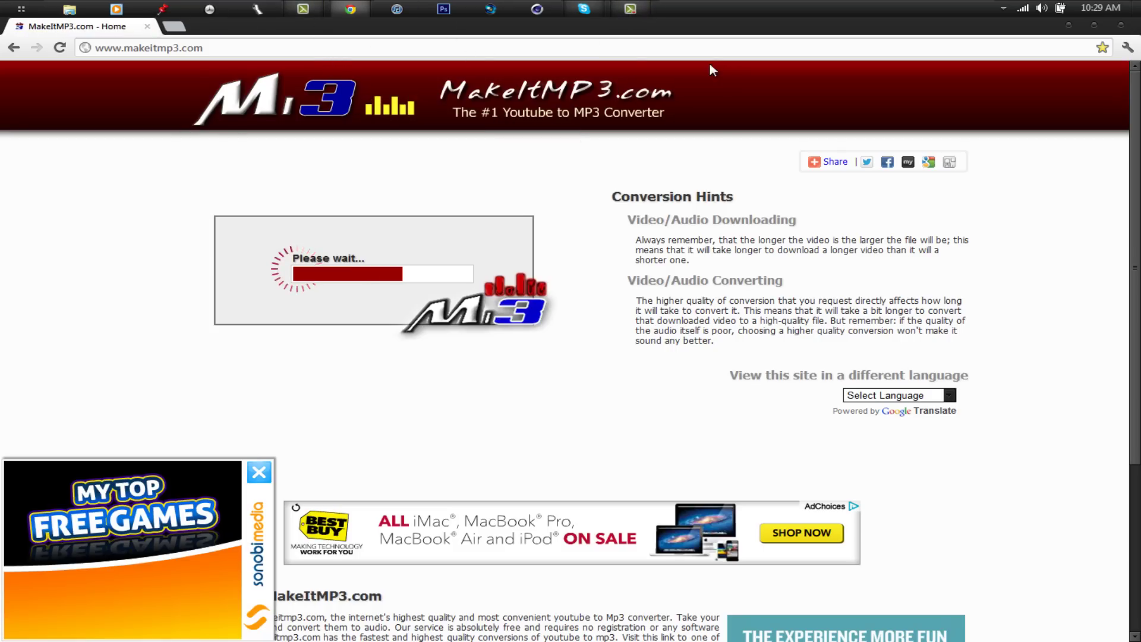
click(630, 9)
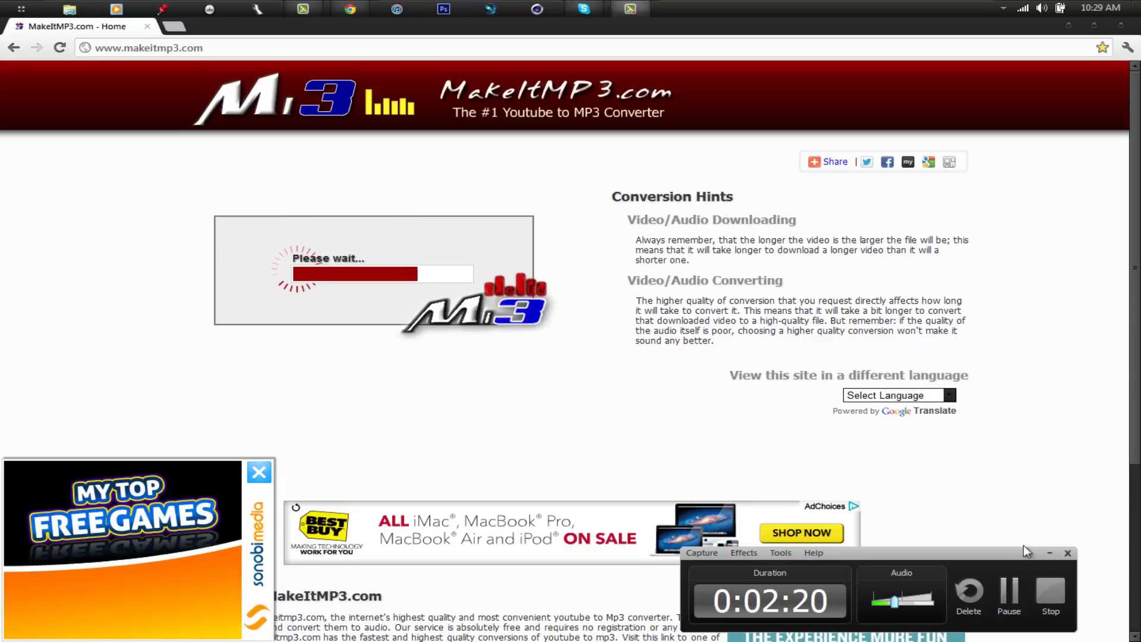
click(1012, 603)
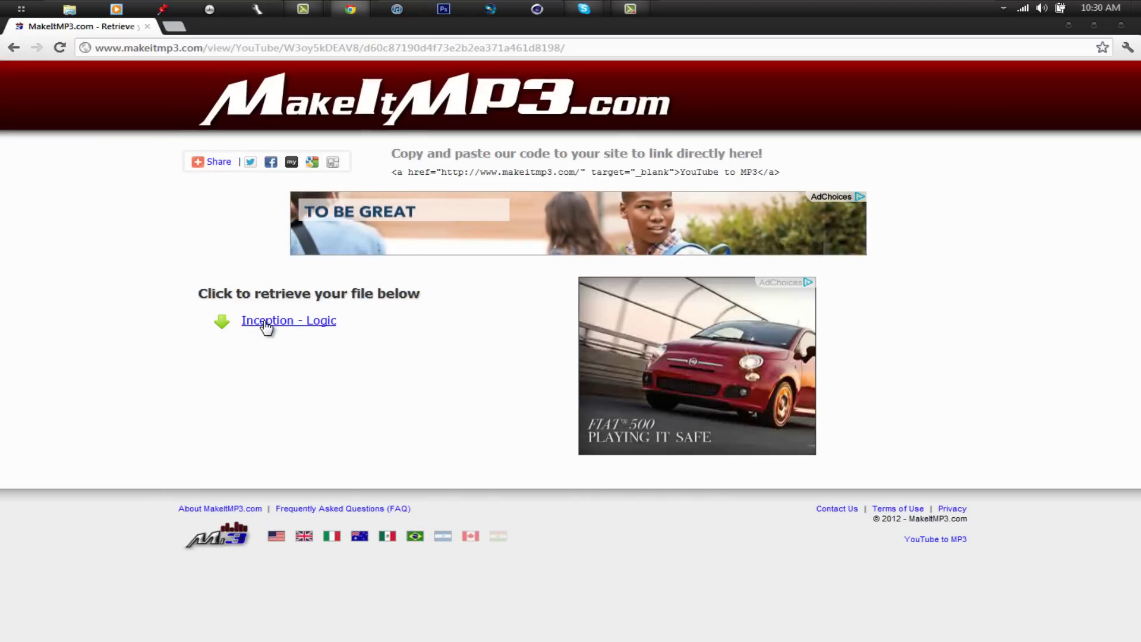
Step: Save the retrieved Inception - Logic.mp3 to the Desktop, then dismiss the download notice and close Chrome
click(266, 327)
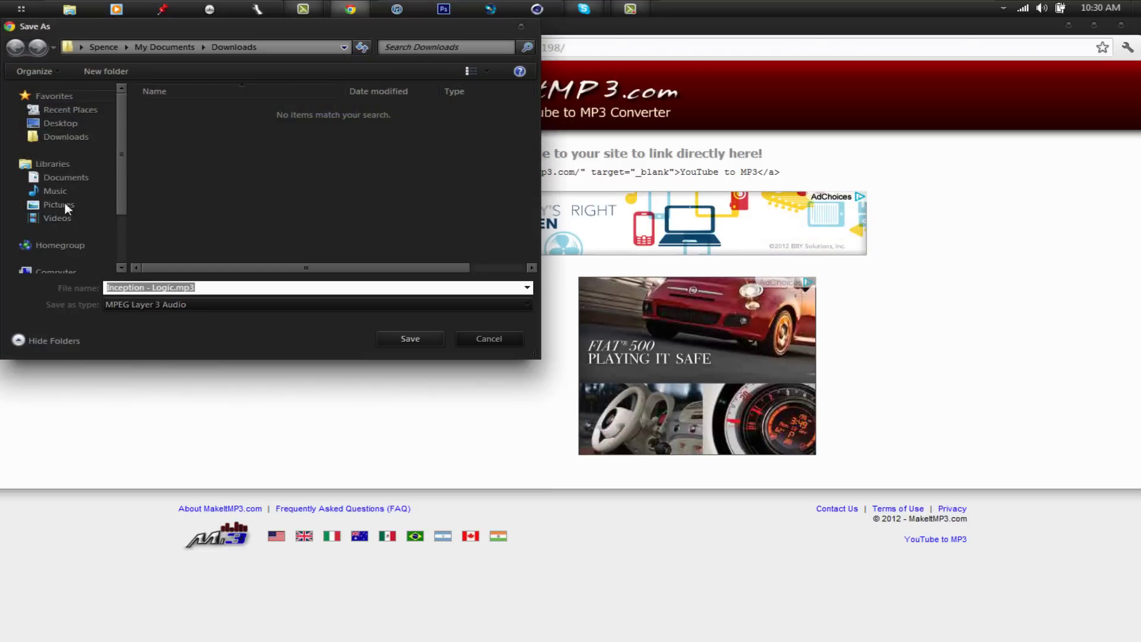
click(62, 122)
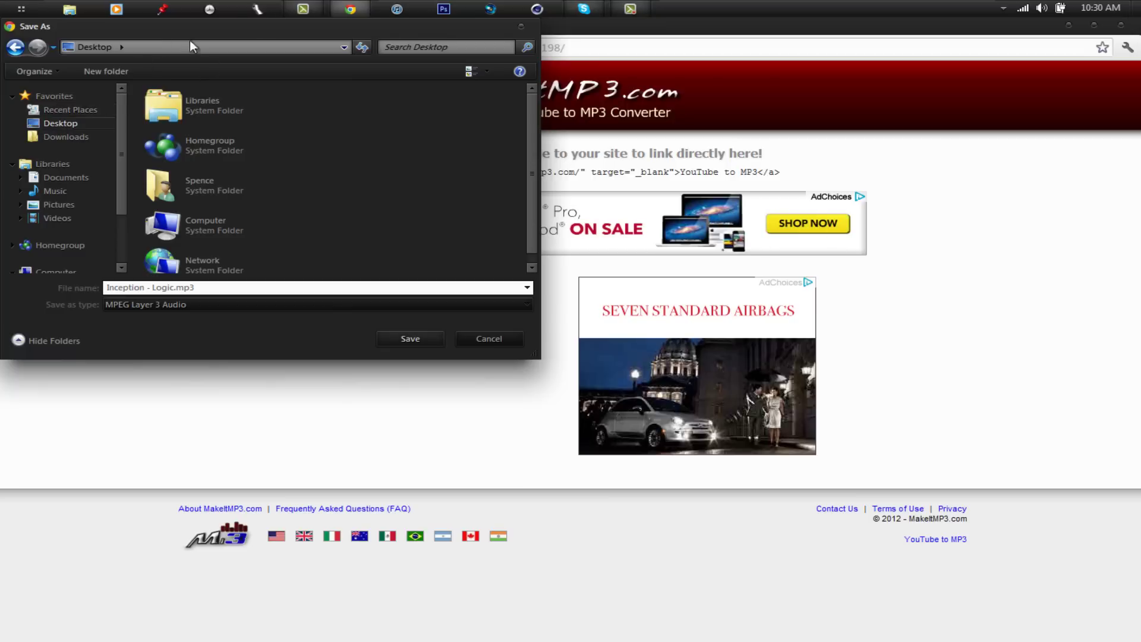
click(410, 338)
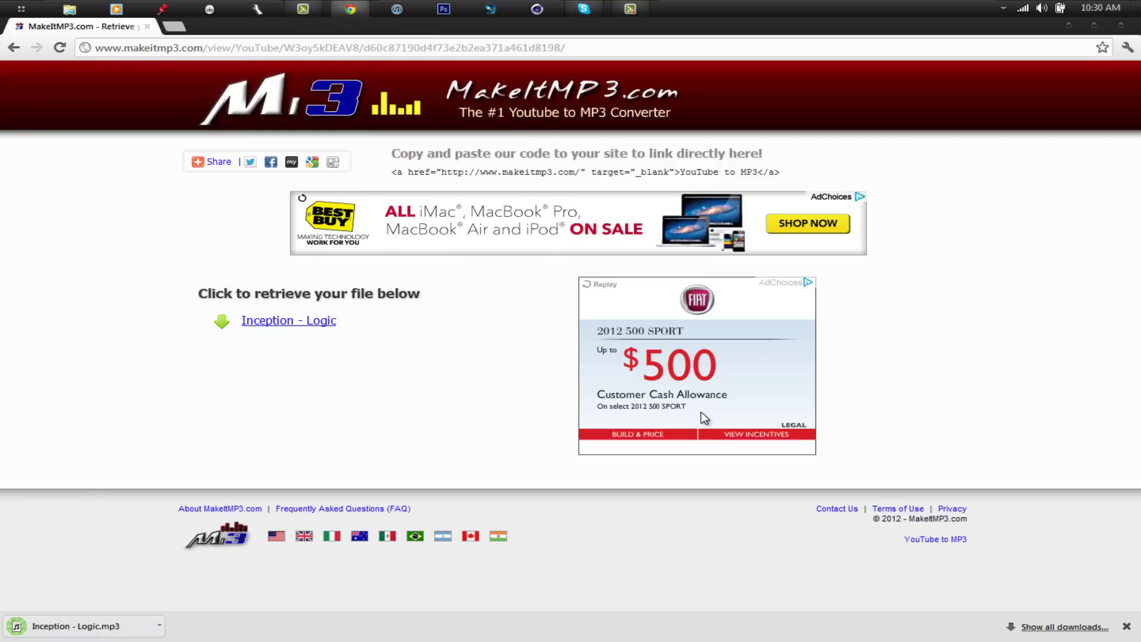
click(1125, 625)
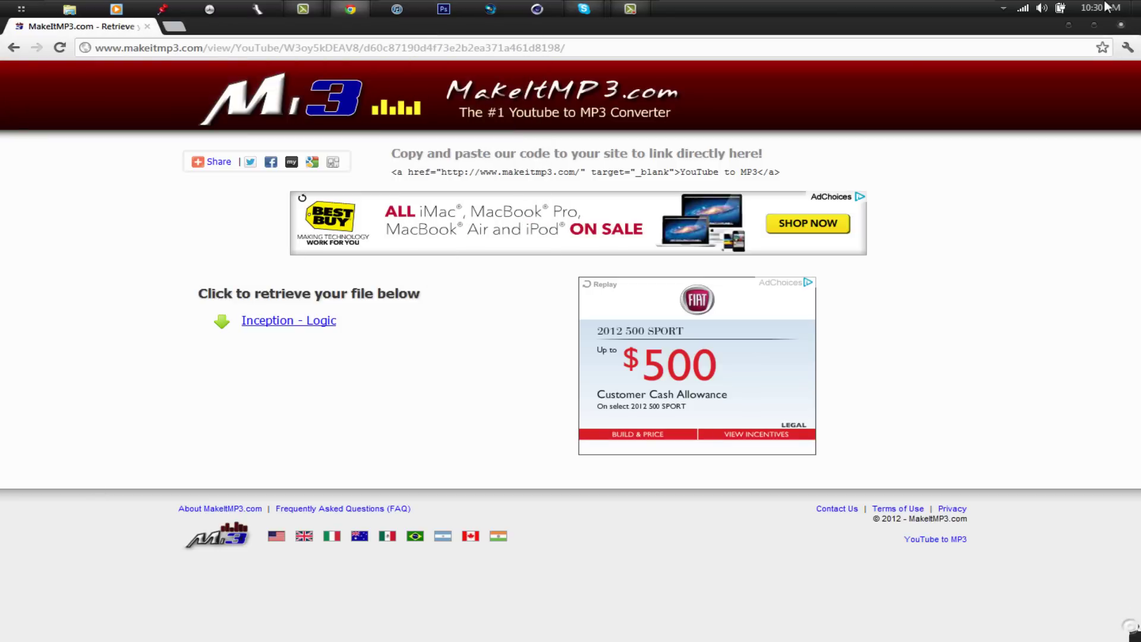
click(1126, 28)
Step: Snap Camtasia to the right half and drag Inception - Logic.mp3 from the desktop into the Clip Bin
drag(29, 43, 89, 121)
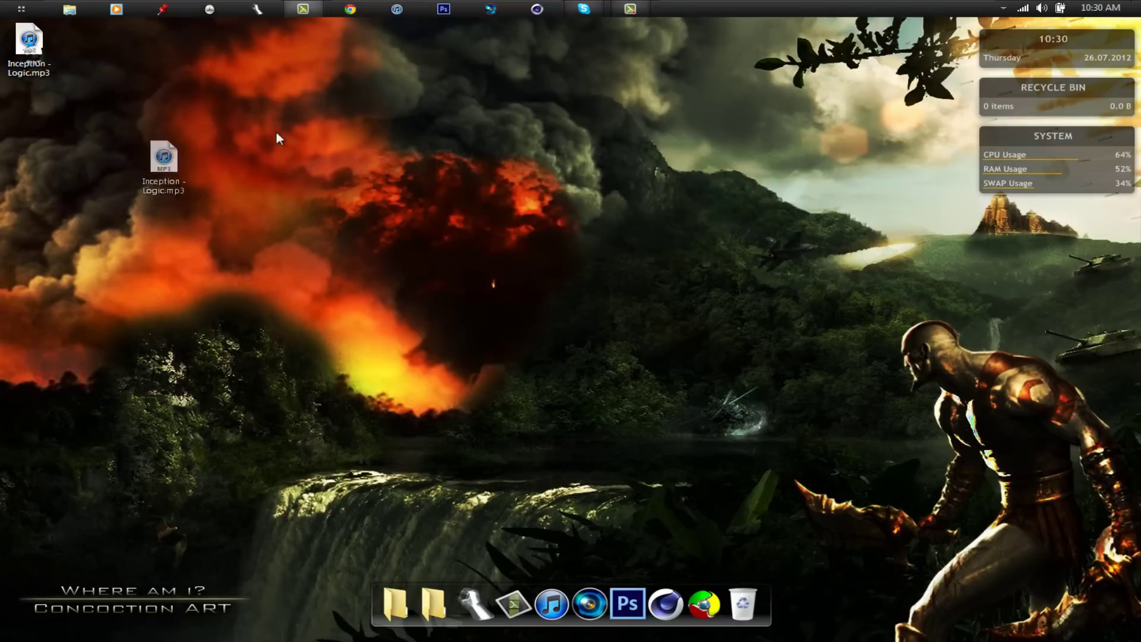
click(320, 11)
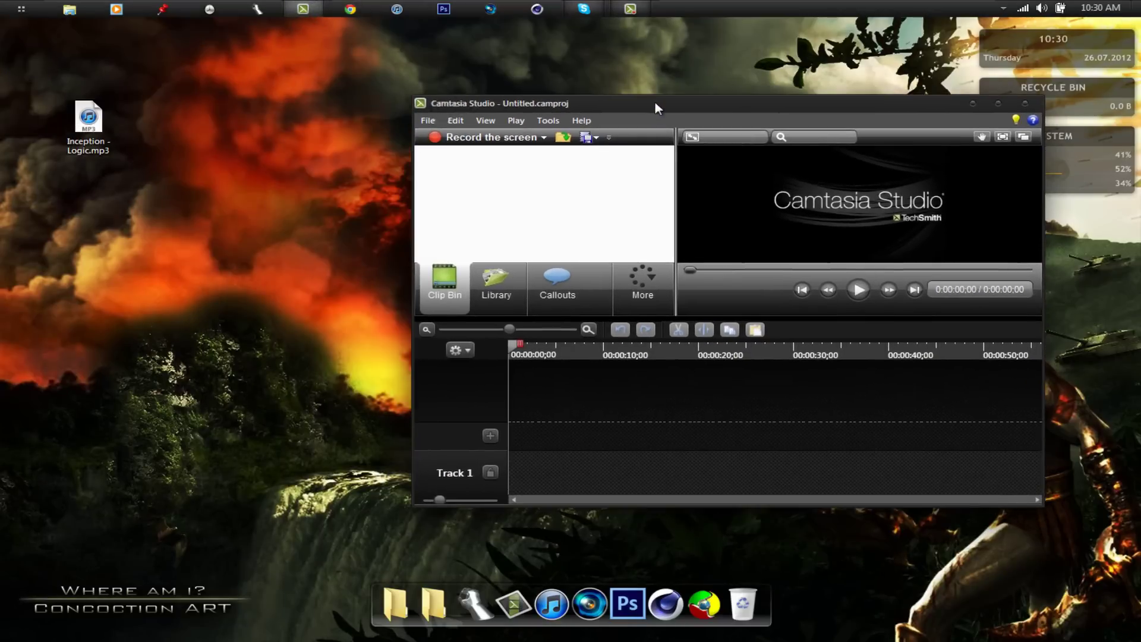
drag(656, 107, 1140, 23)
mouse_move(89, 120)
mouse_down()
mouse_move(682, 147)
mouse_move(675, 171)
mouse_up()
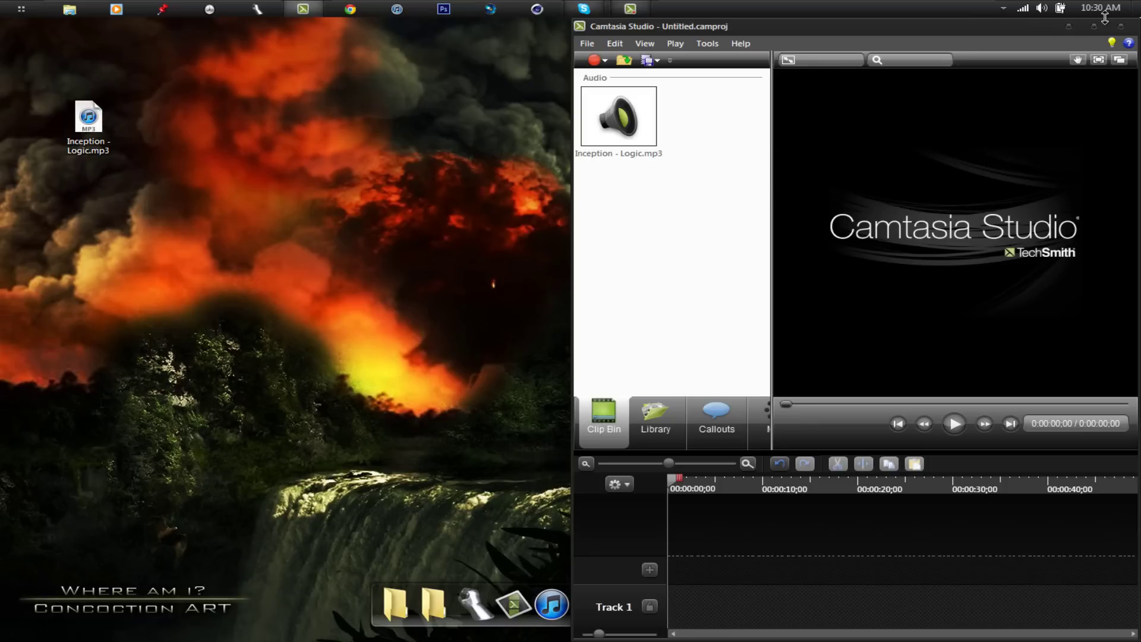
Step: Maximize Camtasia, place the MP3 on a new timeline track, play and pause it, then delete the clip
click(1093, 33)
mouse_move(40, 126)
mouse_down()
mouse_move(179, 343)
mouse_move(130, 638)
mouse_up()
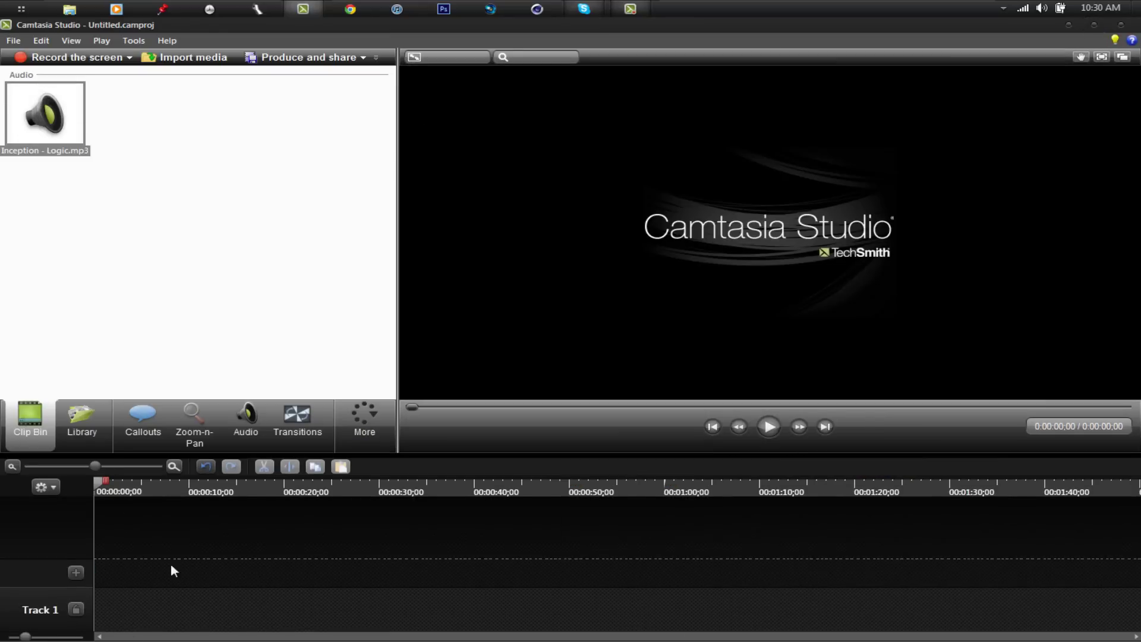
drag(172, 571, 174, 571)
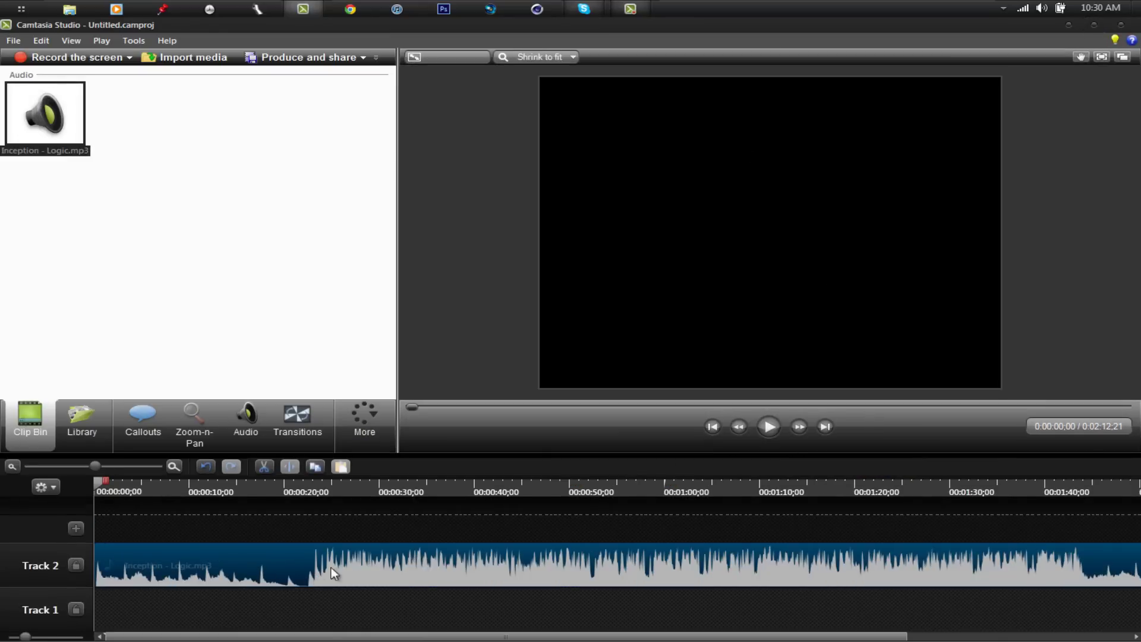
click(766, 427)
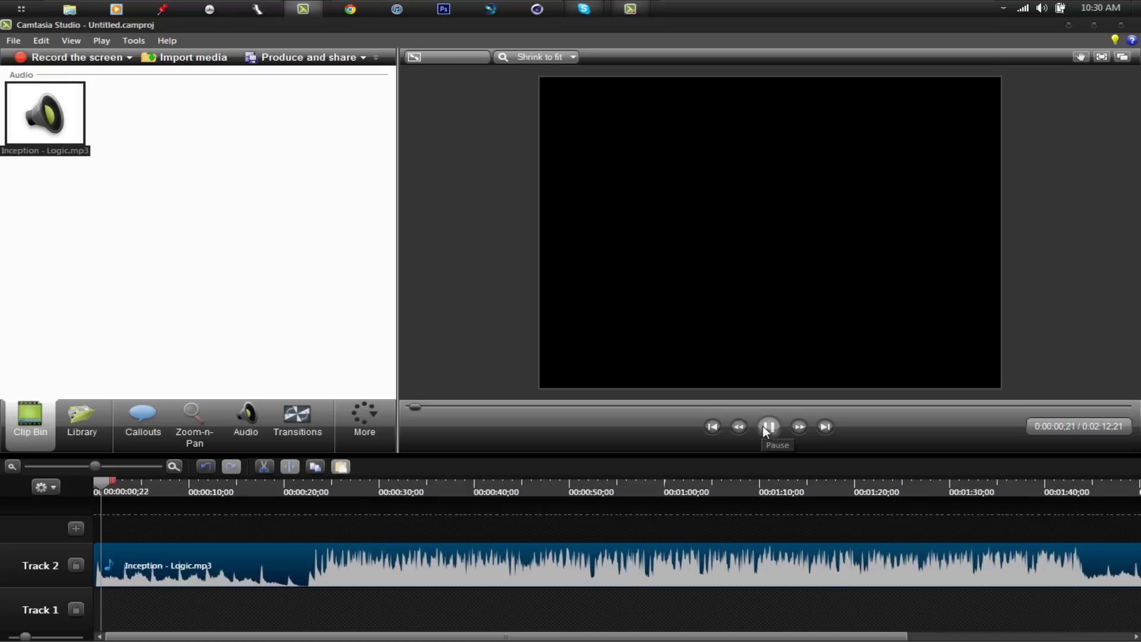
click(771, 427)
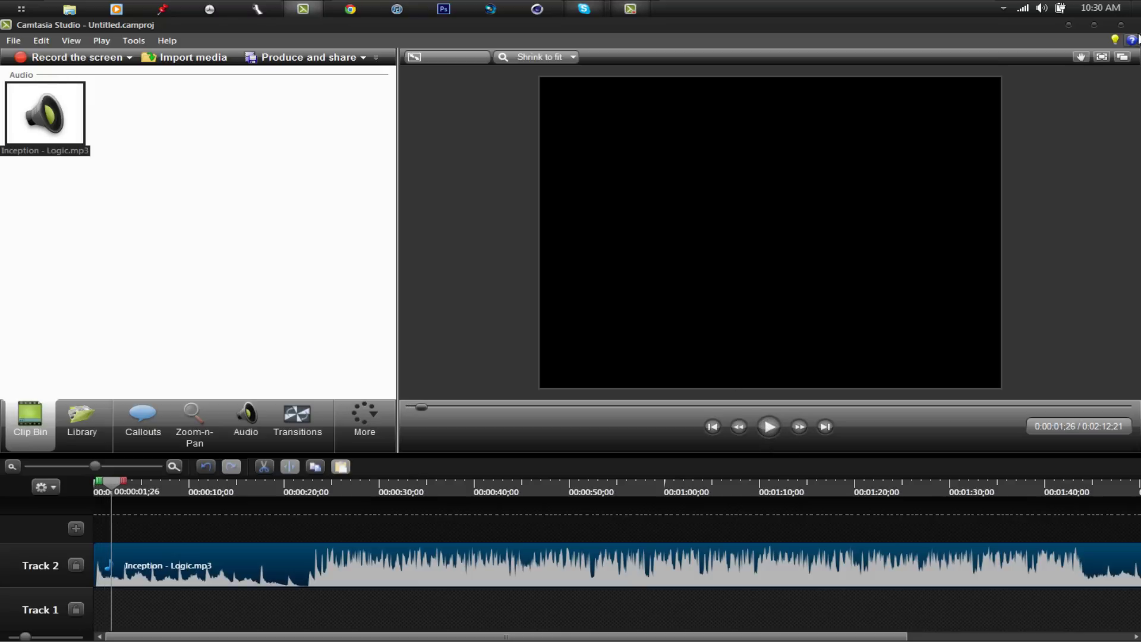
click(1122, 25)
key(Delete)
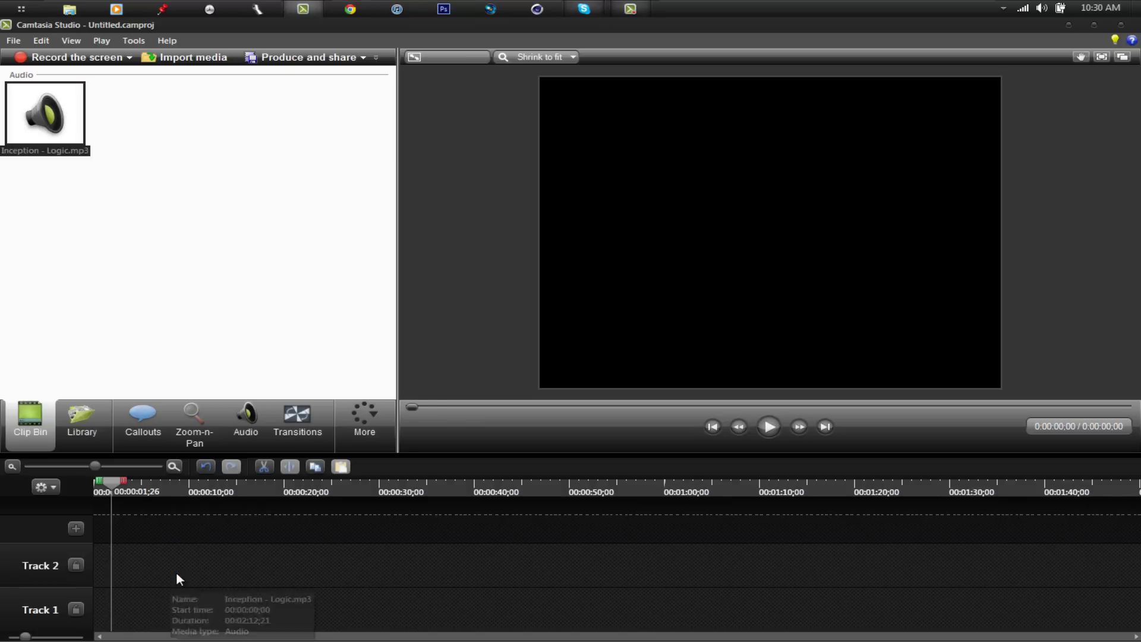
Step: Minimize the Camtasia Studio window, leaving the Inception - Logic MP3 icon visible on the desktop
click(1067, 25)
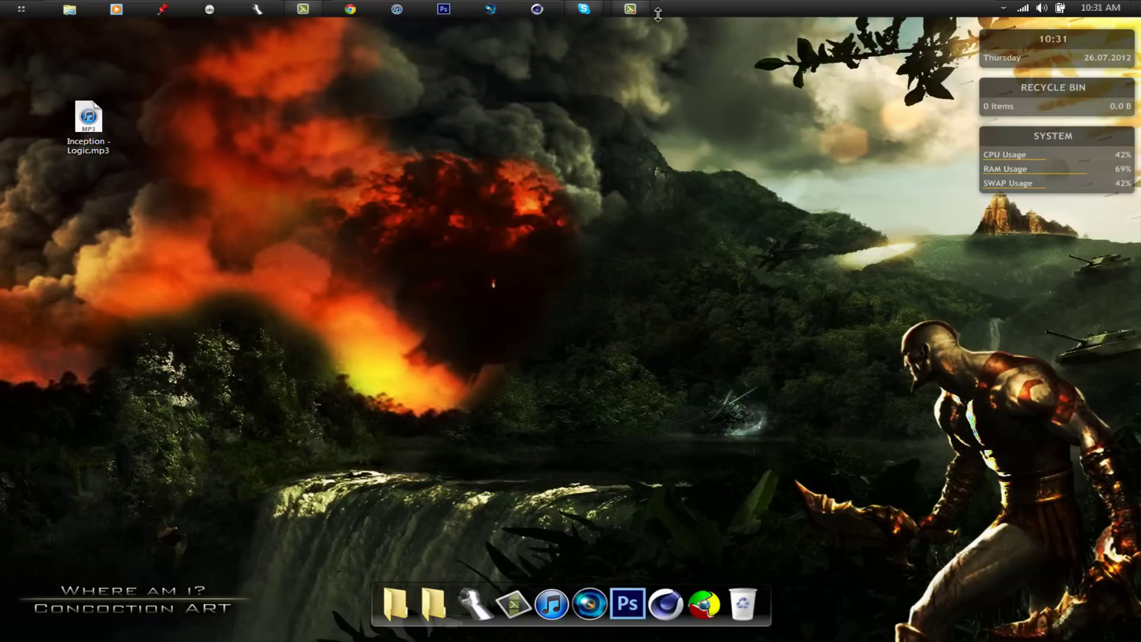
click(635, 8)
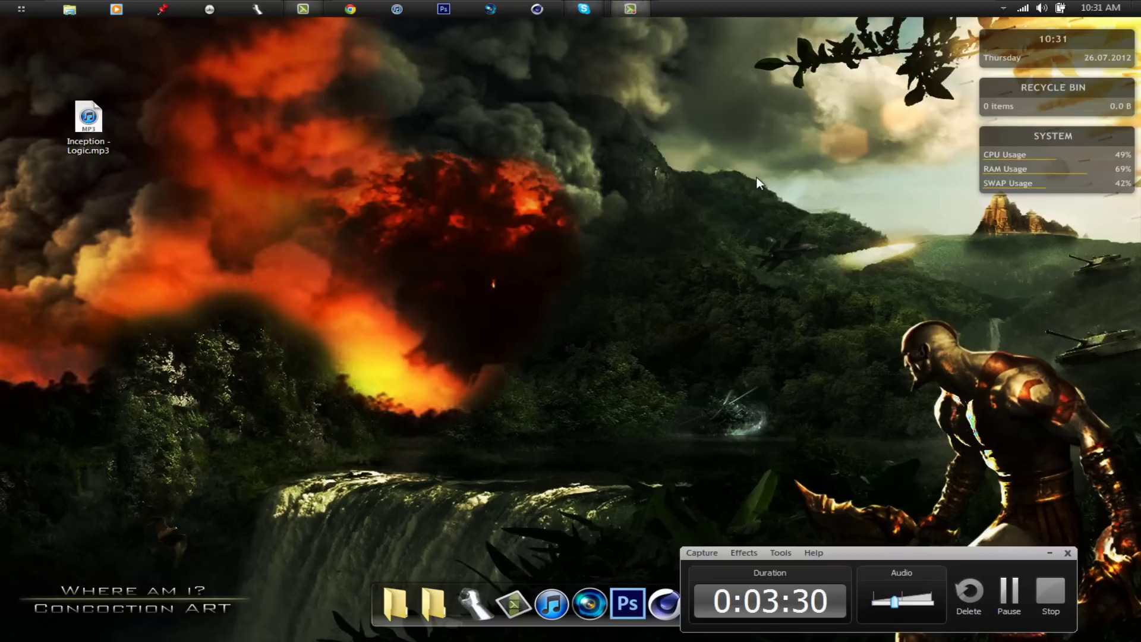